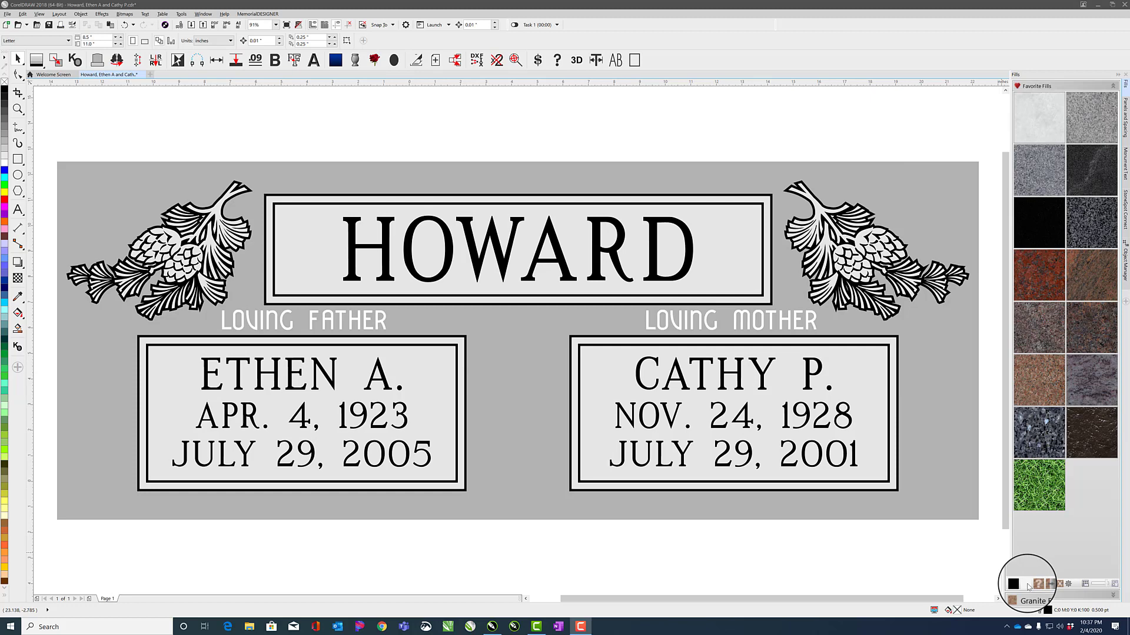
# Inspect the fill colours of the memorial background, the panels, the panel border and the epitaph text above one panel.
pyautogui.click(1036, 443)
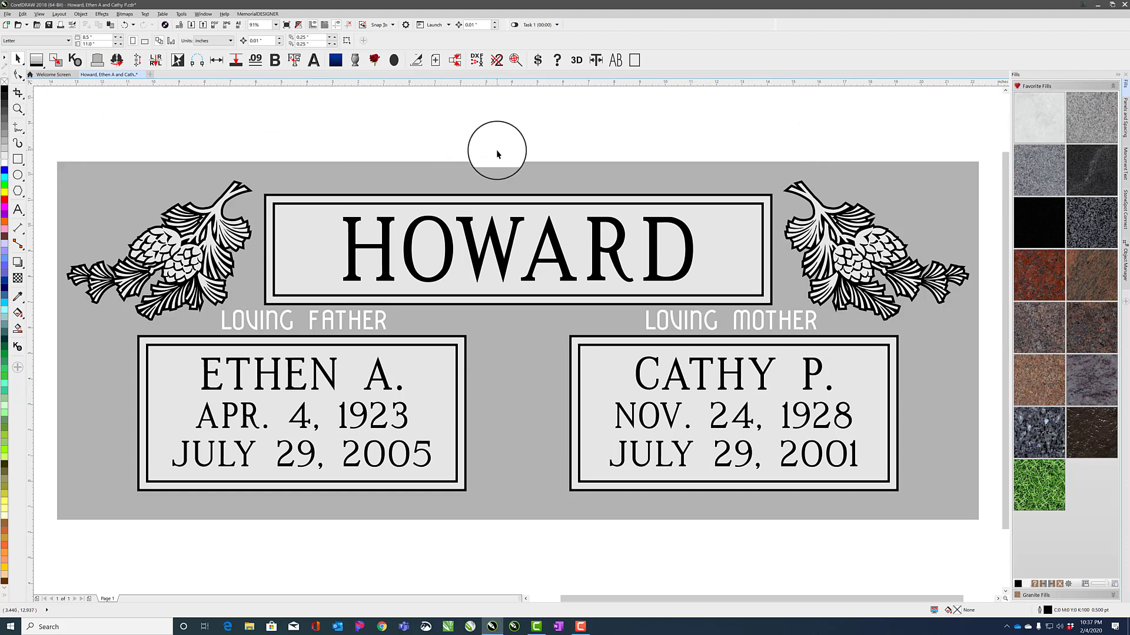
pyautogui.click(478, 174)
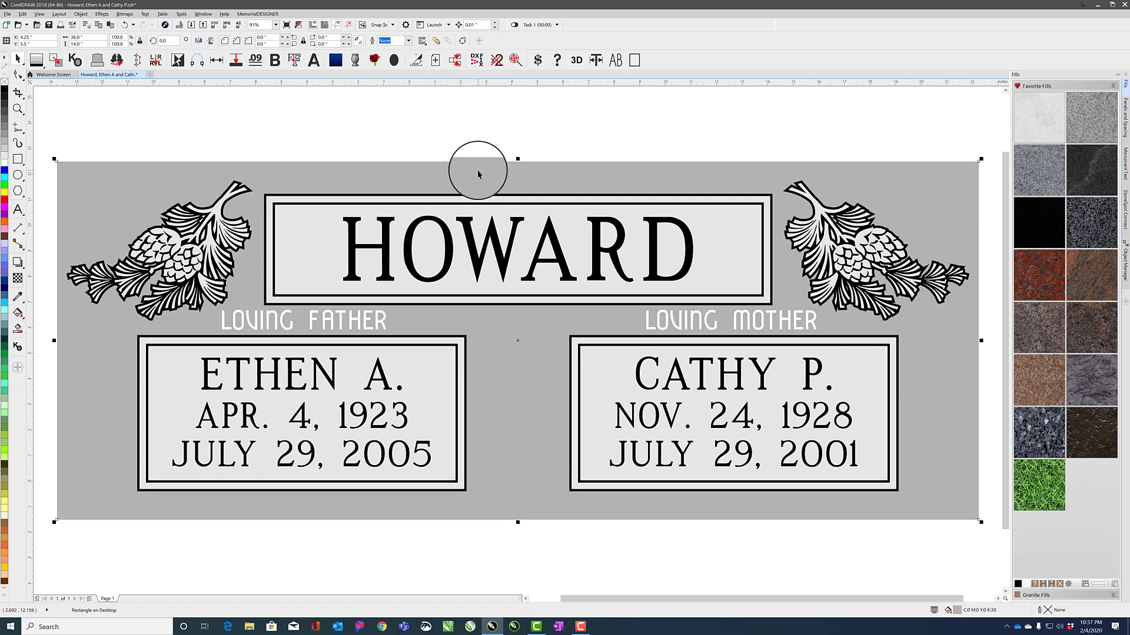
pyautogui.click(416, 224)
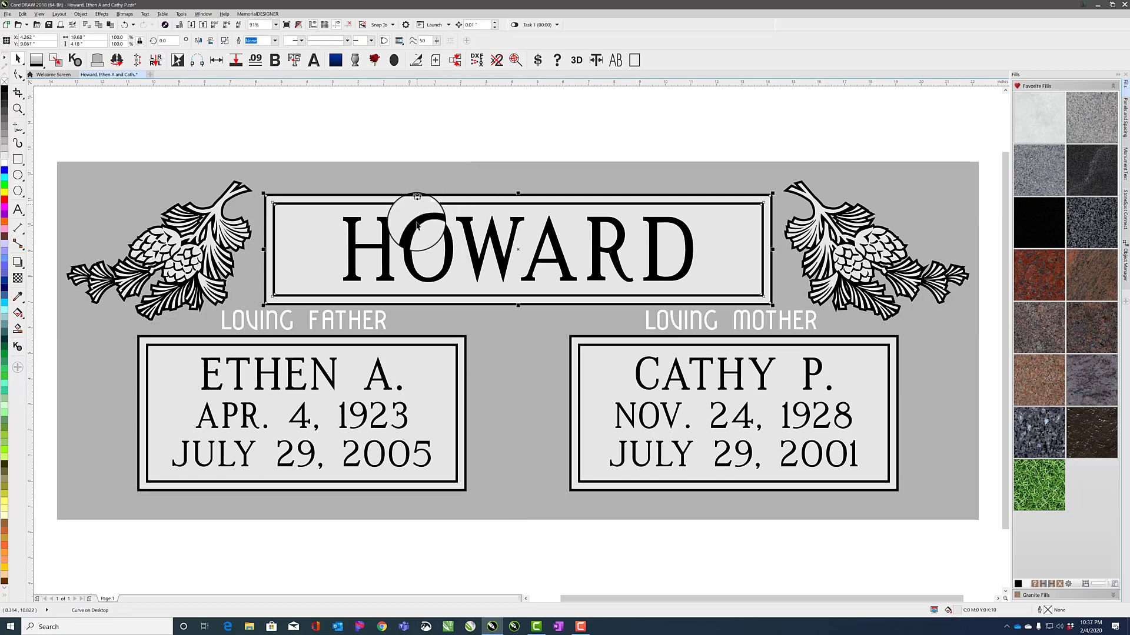
pyautogui.click(425, 371)
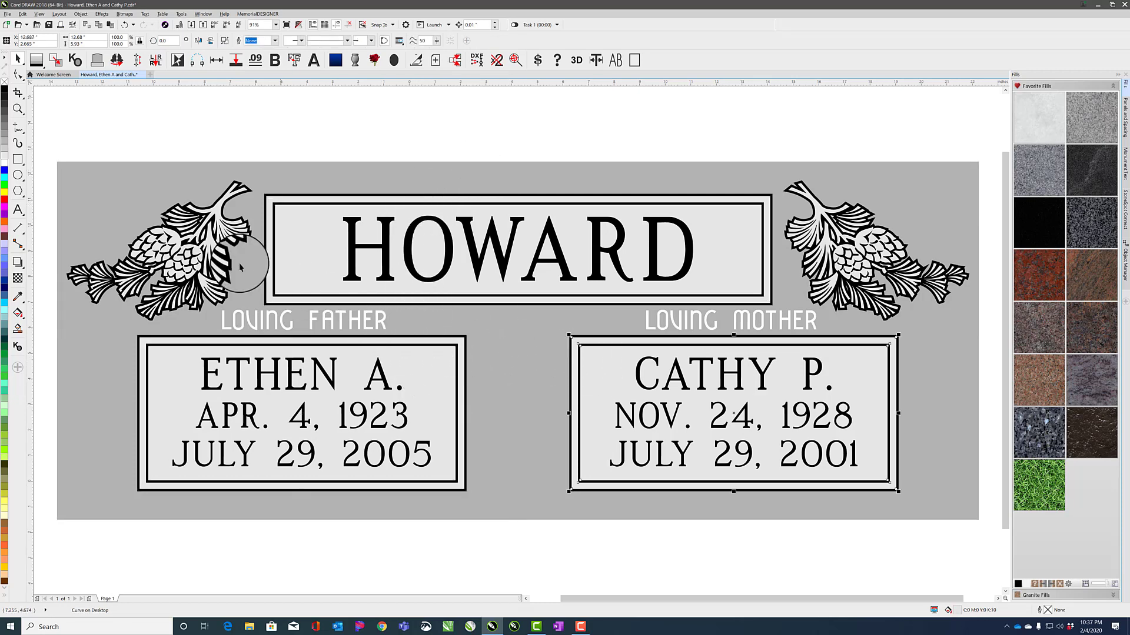
pyautogui.click(287, 195)
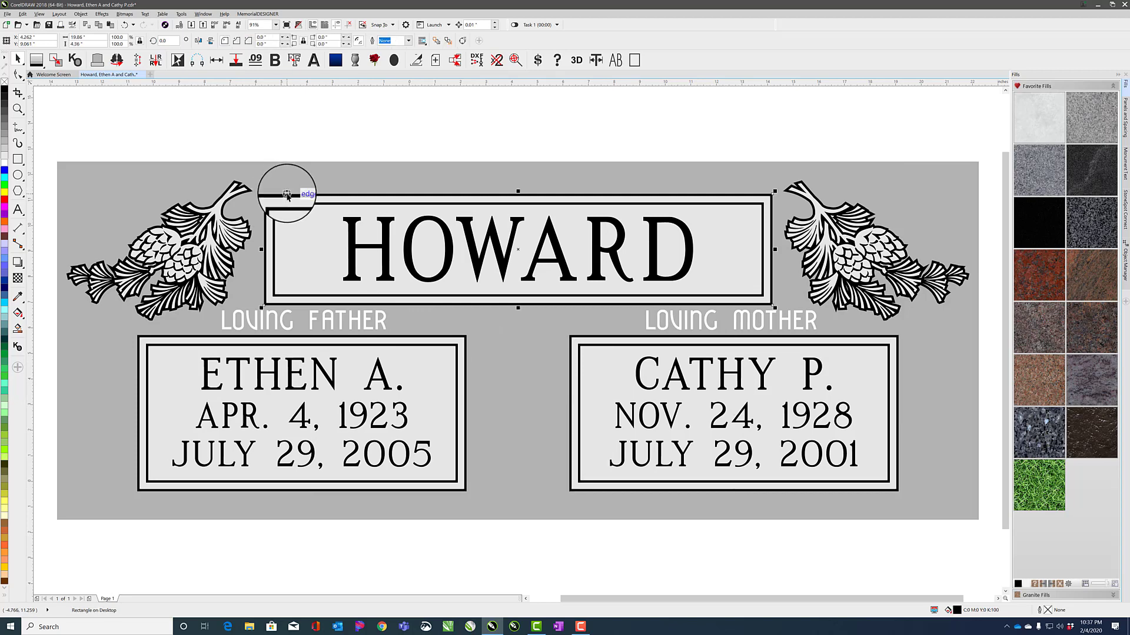
pyautogui.click(256, 327)
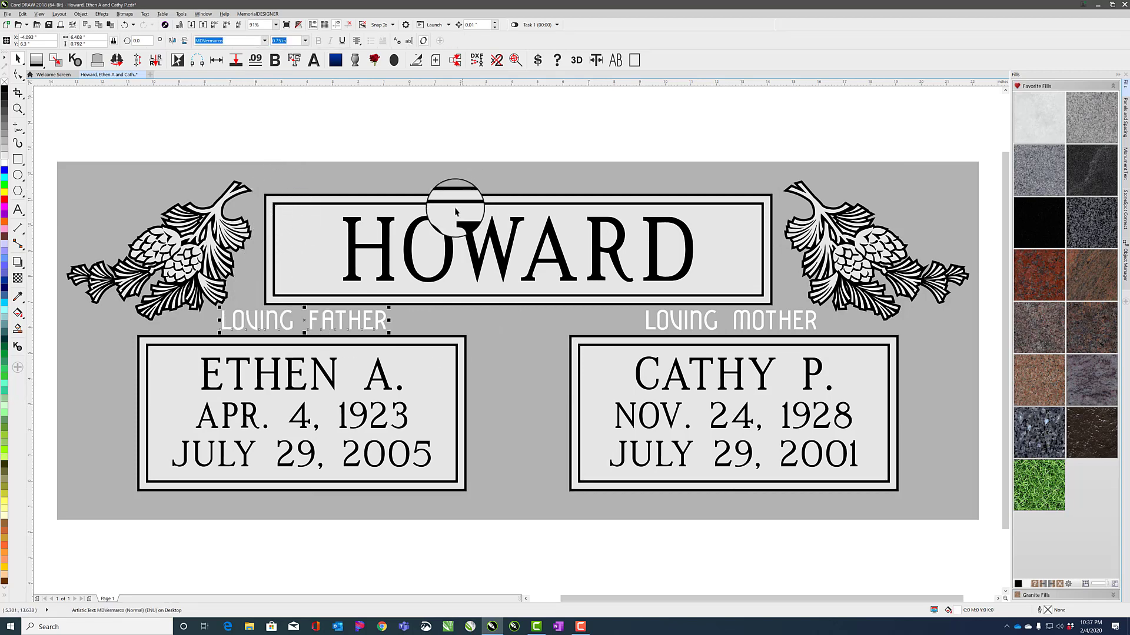
pyautogui.click(540, 140)
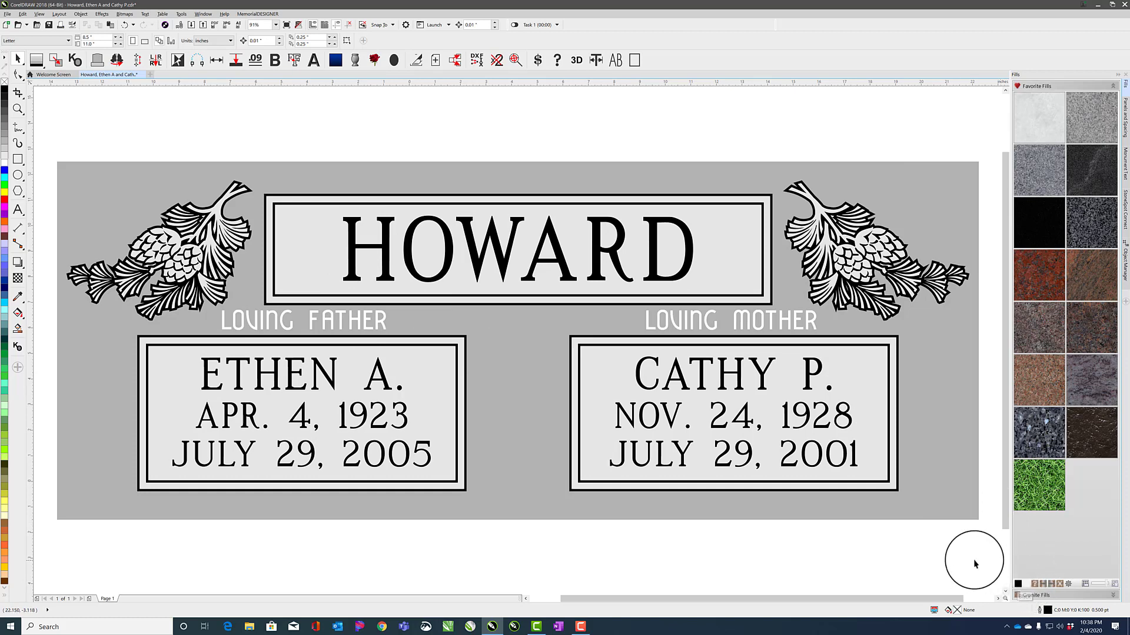
# Preview the design in blue-grey granite, reapply it with Gray as the lettering colour, and restore the plain fills.
pyautogui.click(1047, 170)
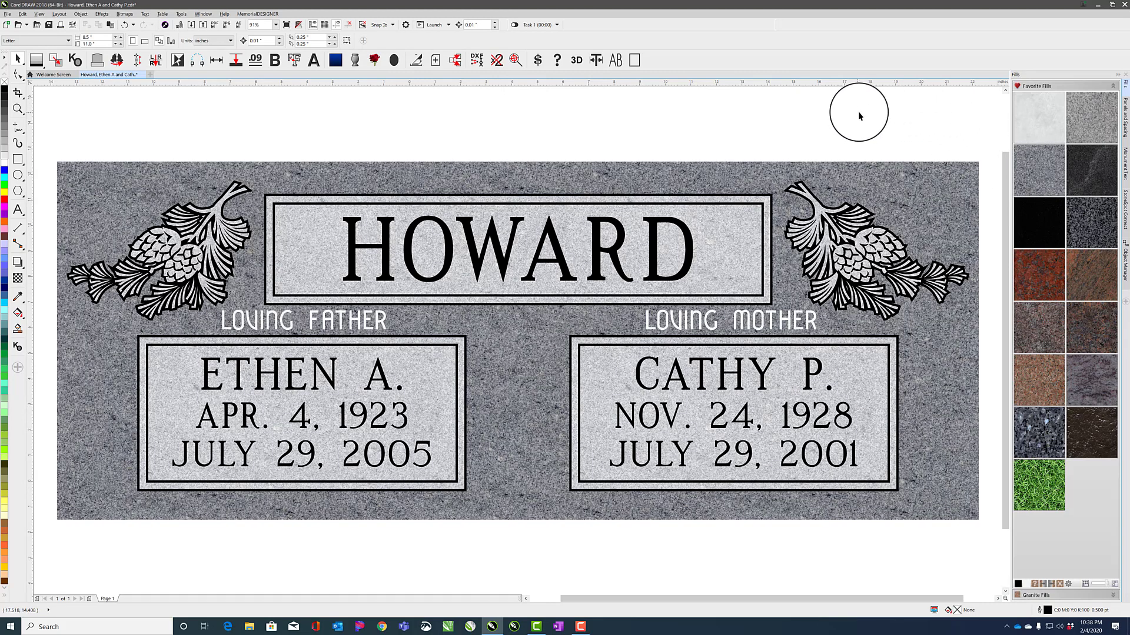
pyautogui.click(1018, 584)
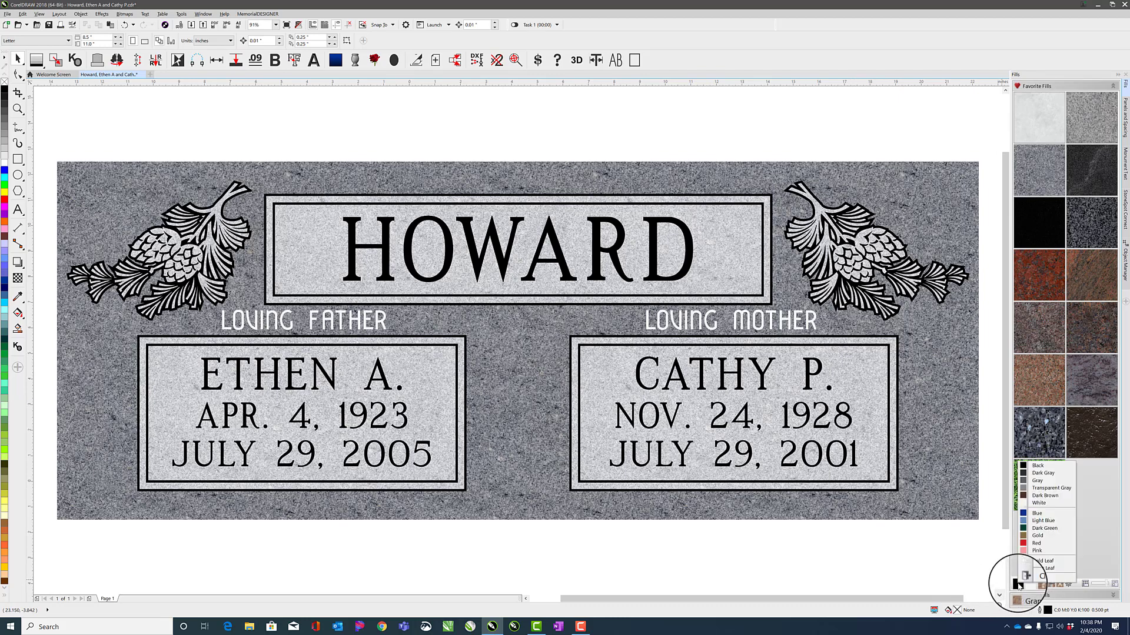
pyautogui.click(1037, 484)
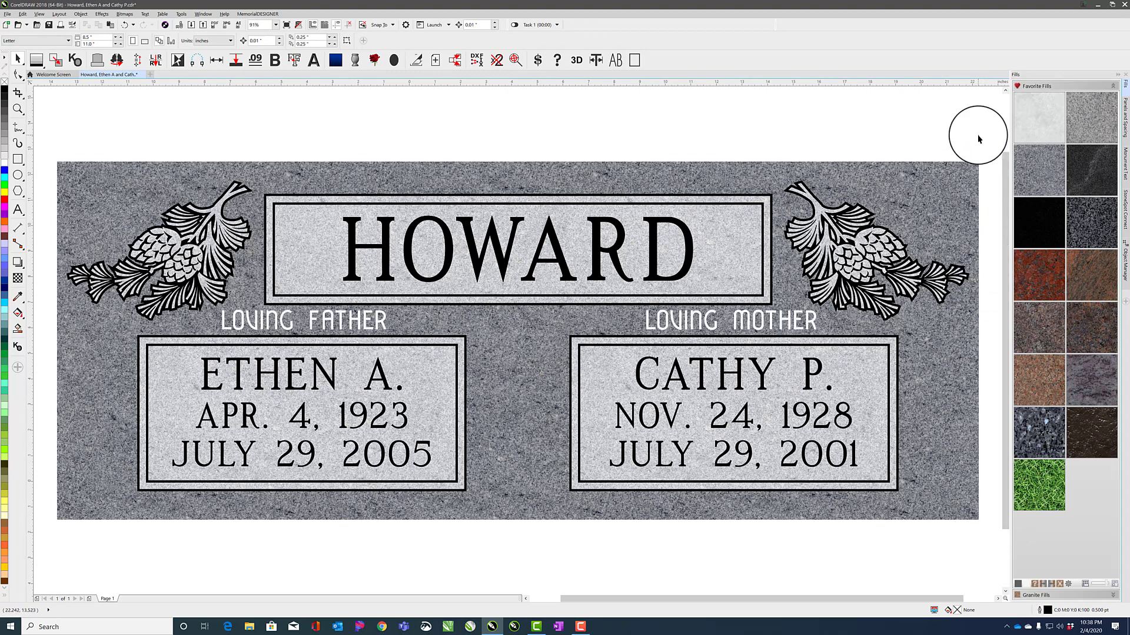
pyautogui.click(1042, 163)
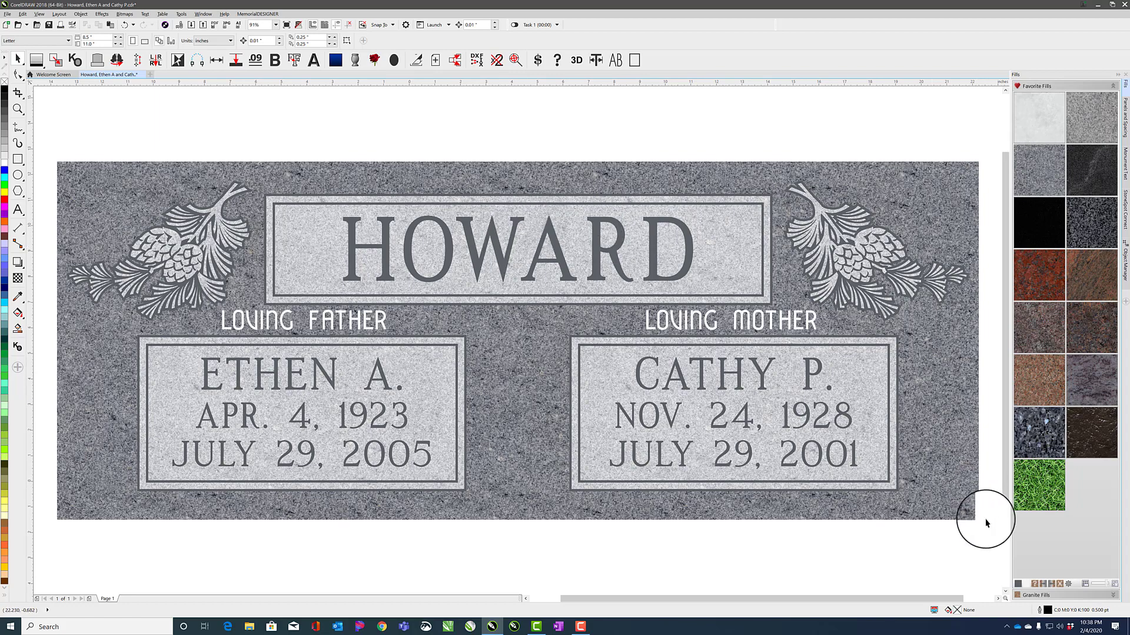
pyautogui.click(1043, 584)
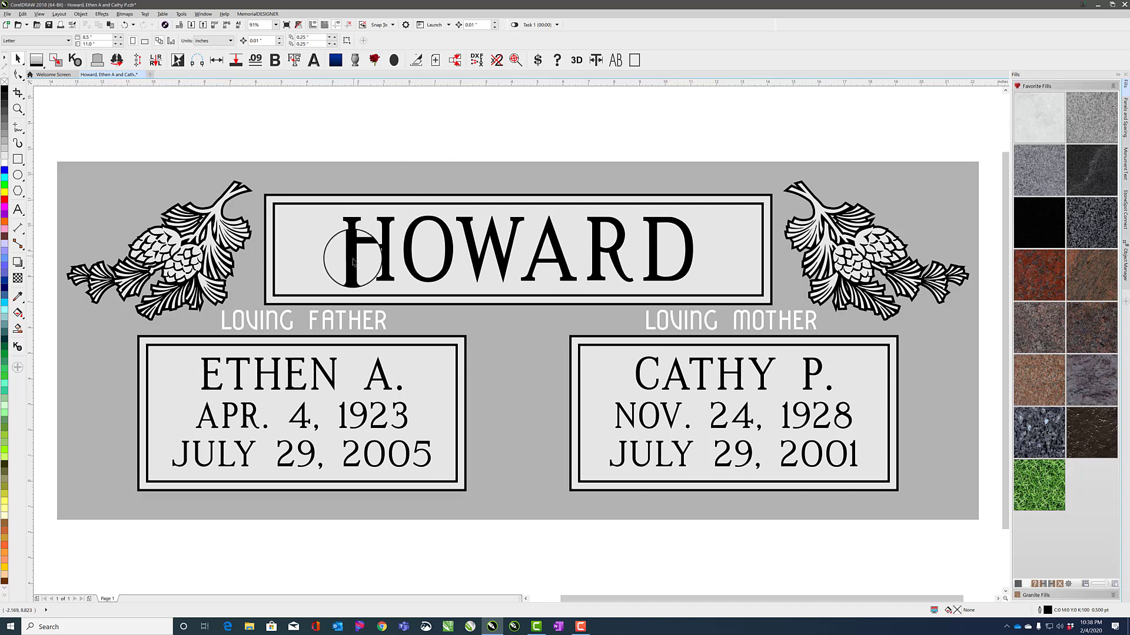
# Draw a black-filled square about 1 inch wide near the memorial's upper-left corner and apply the blue-grey granite to the design.
pyautogui.click(16, 158)
pyautogui.moveTo(79, 177); pyautogui.dragTo(109, 208)
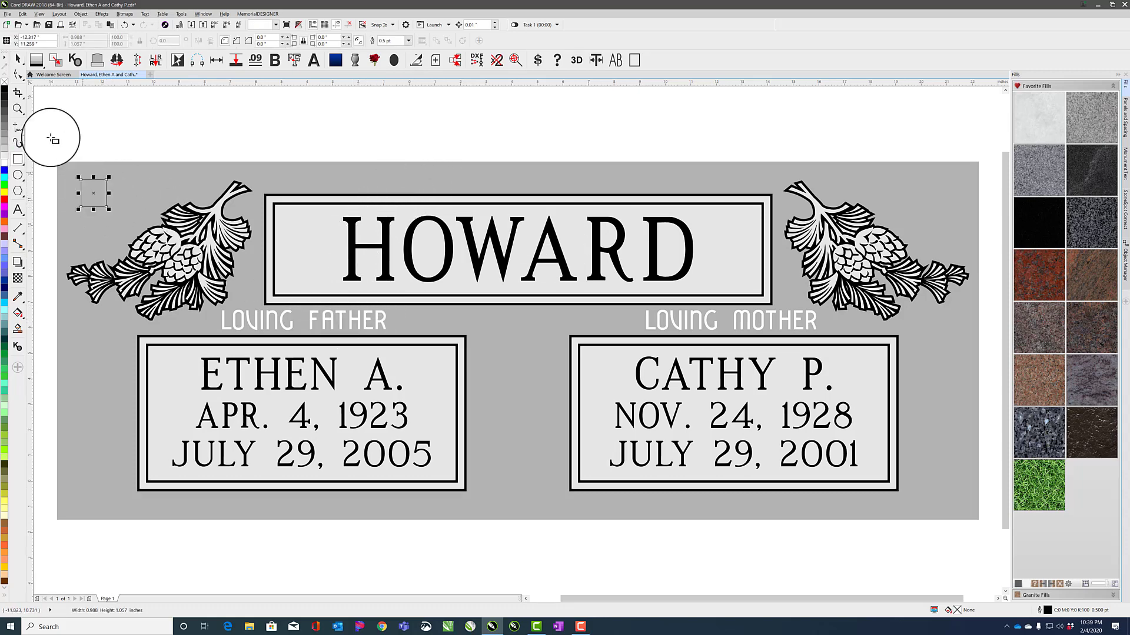
pyautogui.click(5, 92)
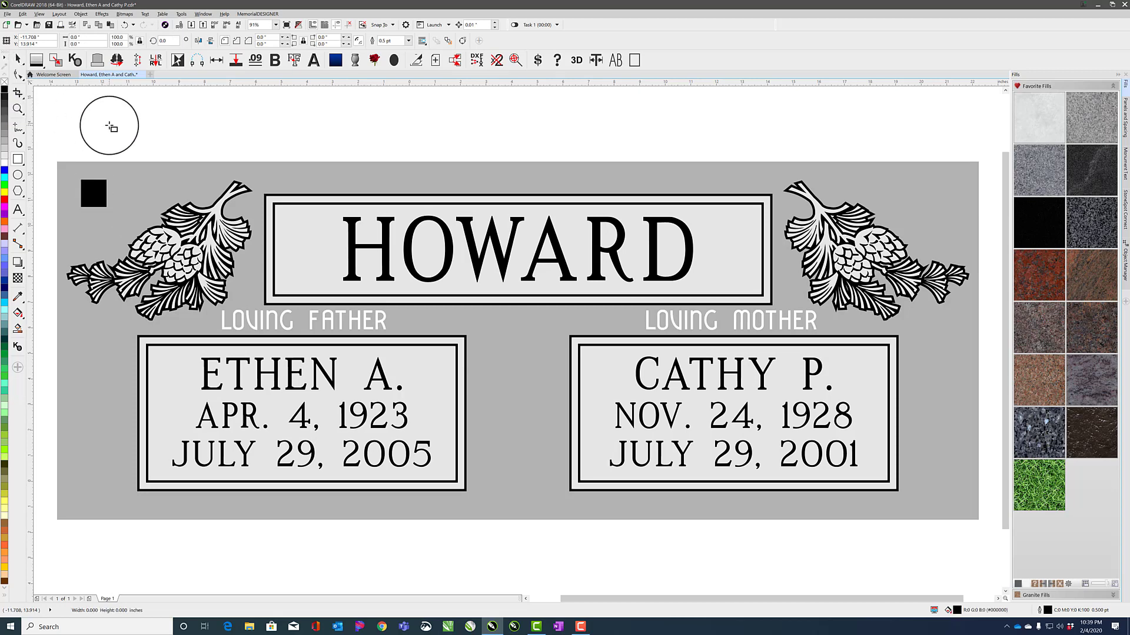
pyautogui.click(18, 59)
pyautogui.click(227, 130)
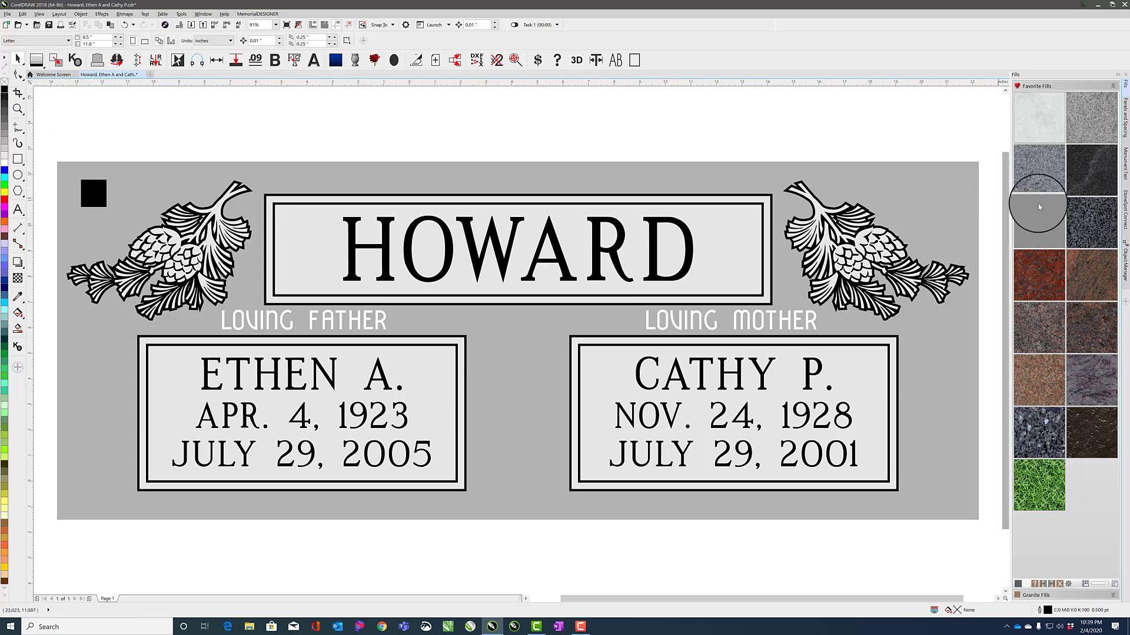
pyautogui.moveTo(1048, 173); pyautogui.dragTo(177, 174)
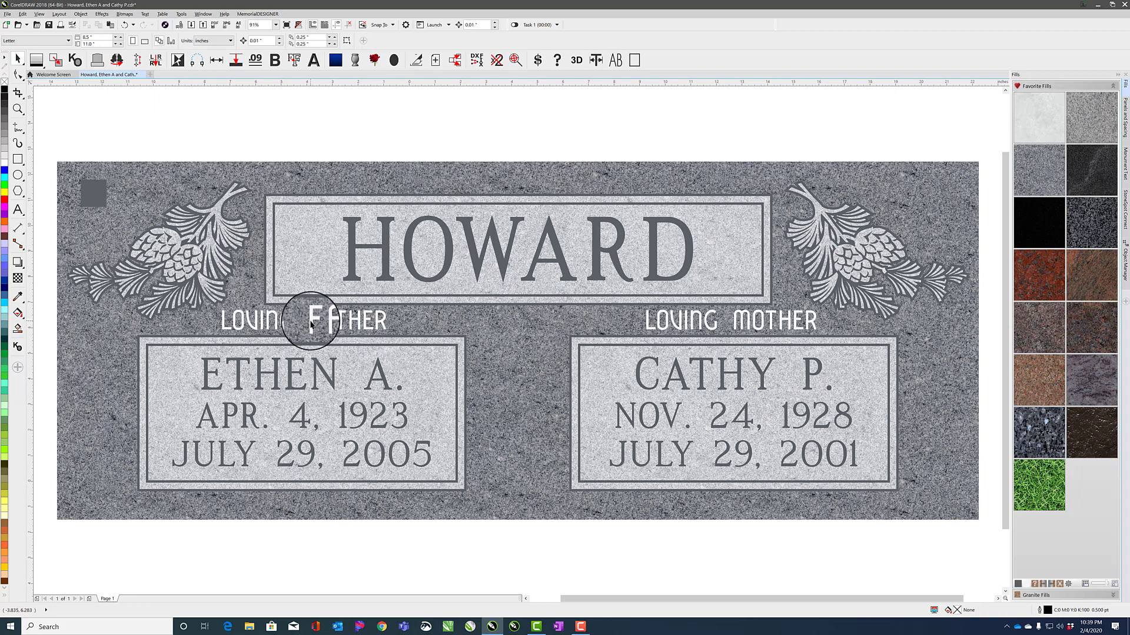
# Preview the design in black granite with Gold Leaf for the white epitaph lettering, and restore the plain fills.
pyautogui.click(1026, 589)
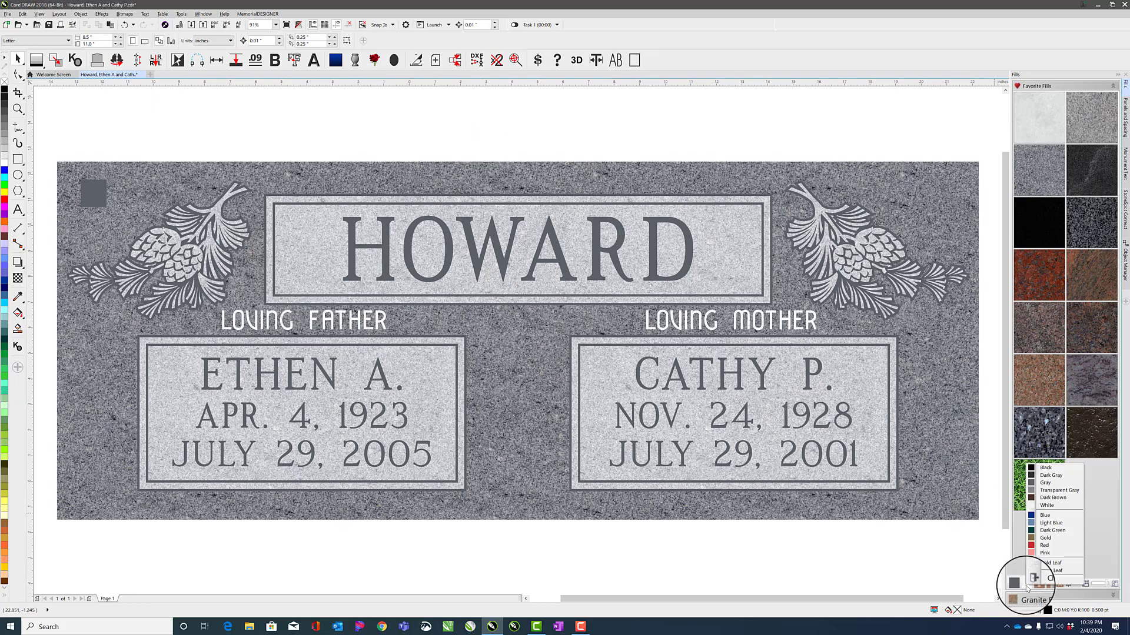
pyautogui.click(1051, 565)
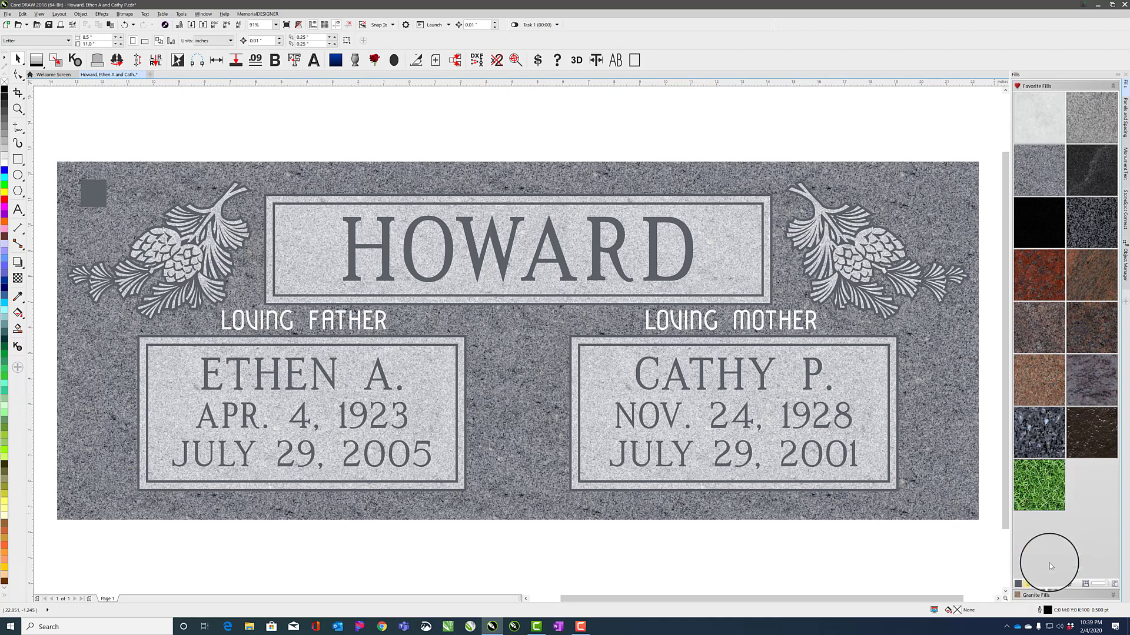
pyautogui.click(1037, 236)
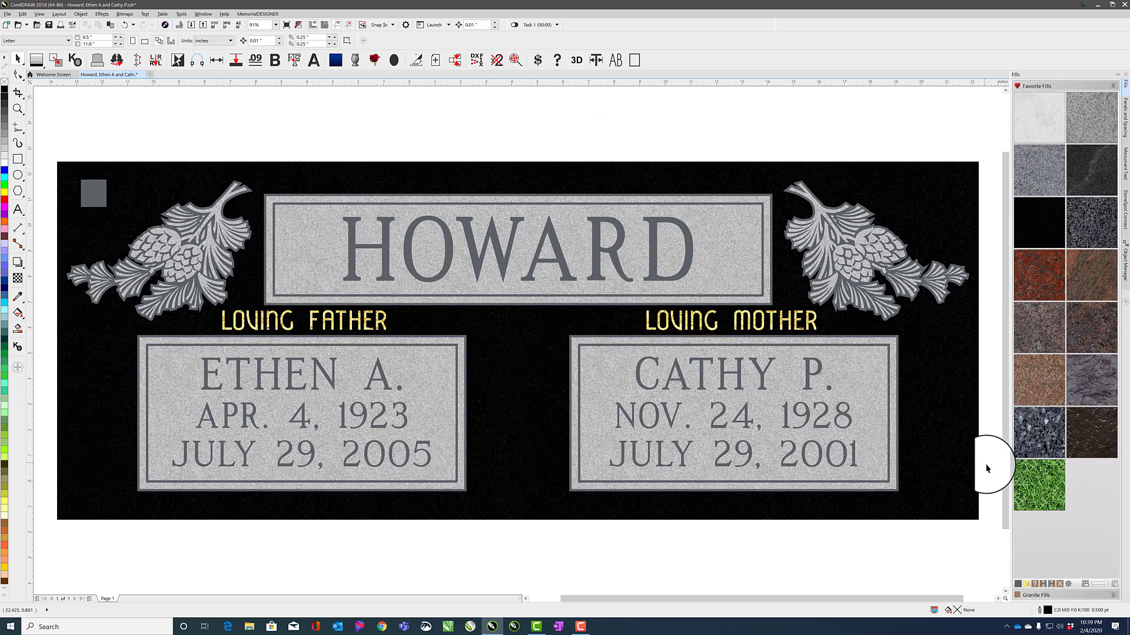
pyautogui.click(1043, 585)
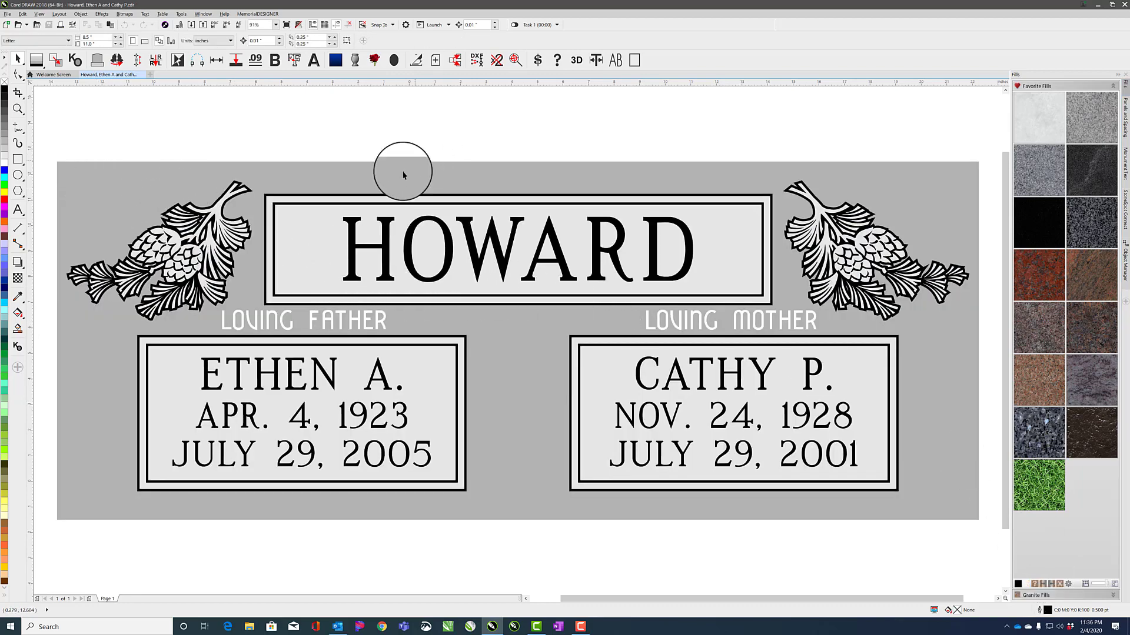
# Fill the large family name with grey #666666 and apply the New Imperial Red HD granite to the design.
pyautogui.click(384, 228)
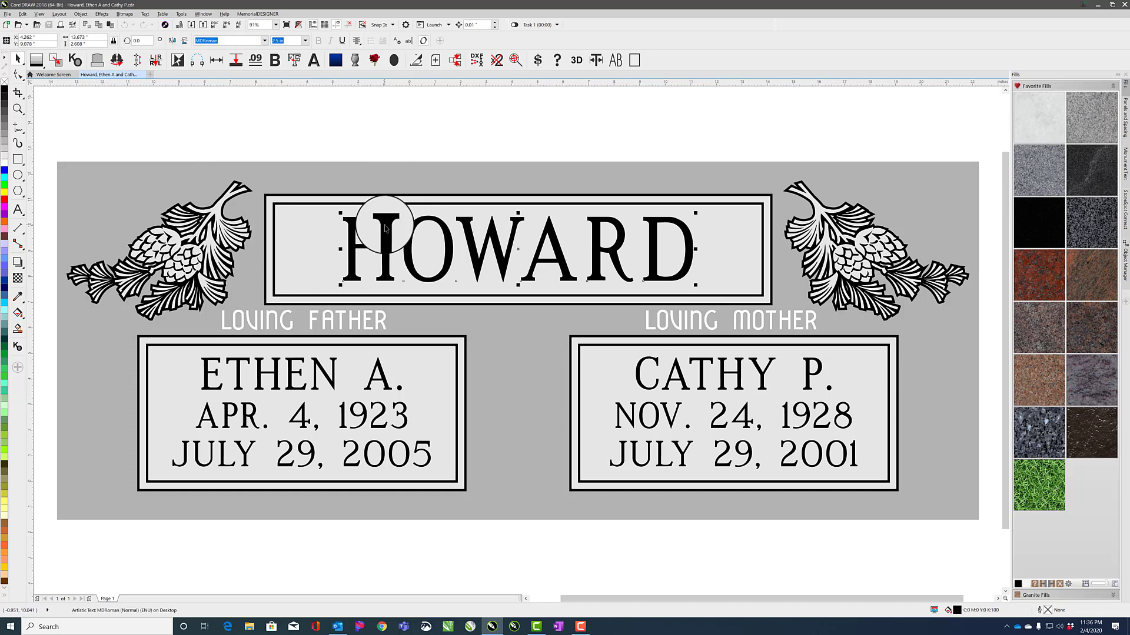
pyautogui.click(5, 120)
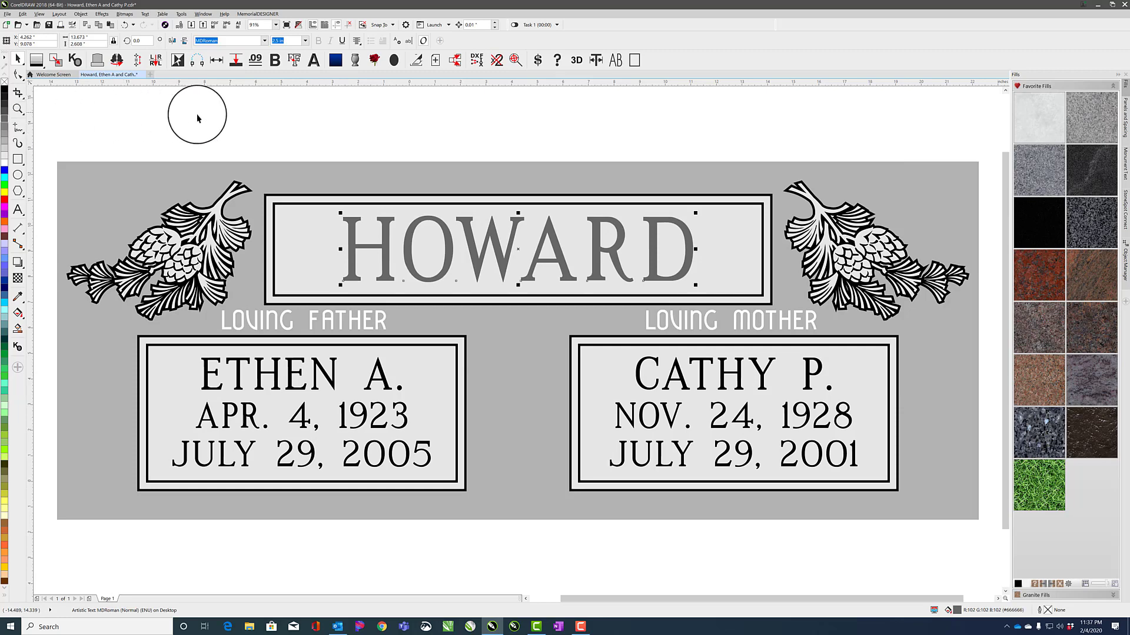
pyautogui.click(355, 135)
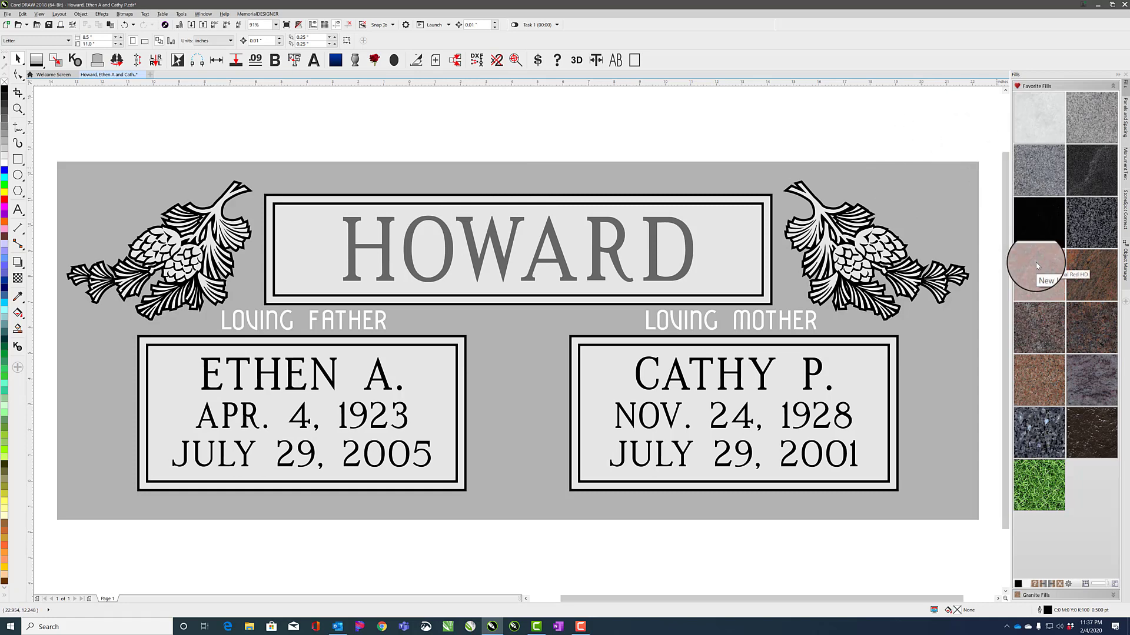
pyautogui.click(1045, 288)
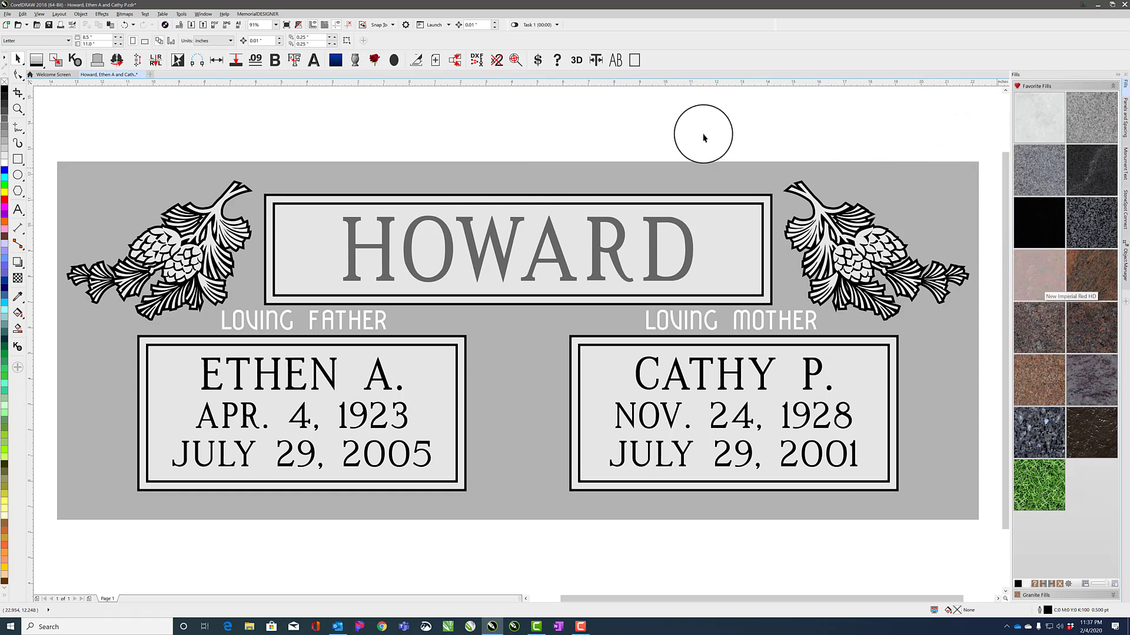
pyautogui.click(384, 229)
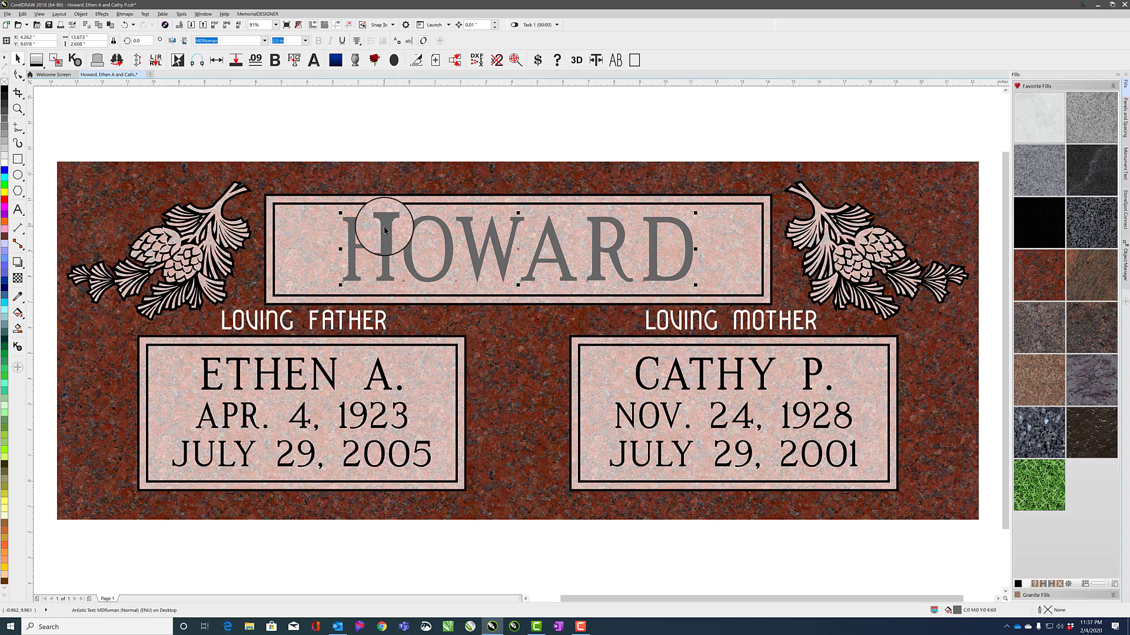
# Set the lettering colour to Dark Brown and apply the Dakota Mahogany granite to the design.
pyautogui.click(1018, 583)
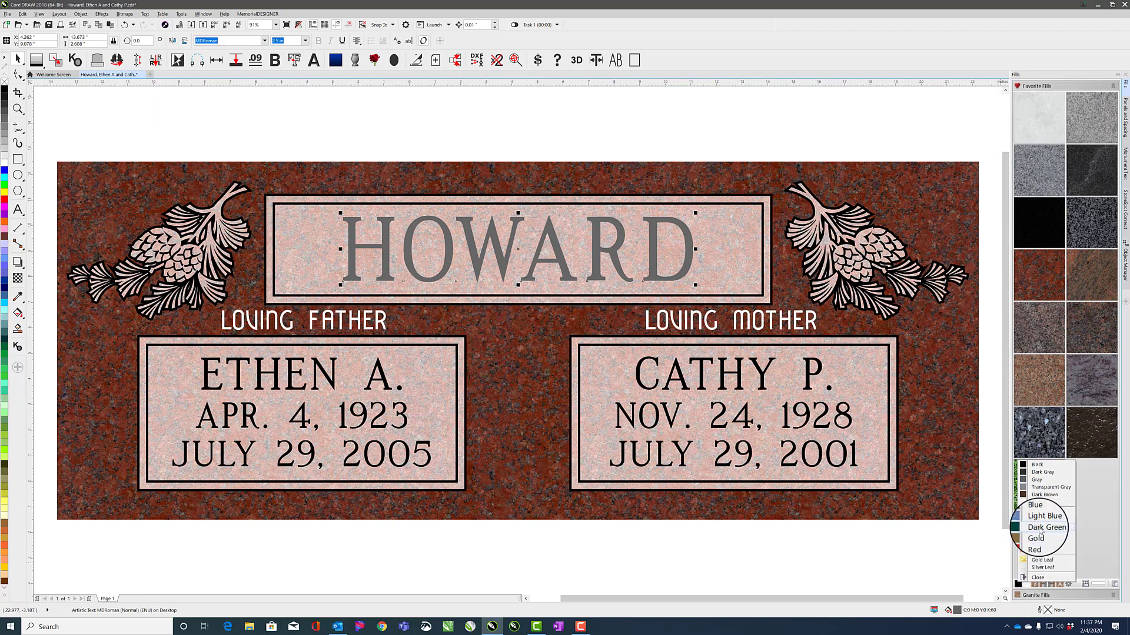
pyautogui.click(1040, 495)
pyautogui.click(969, 120)
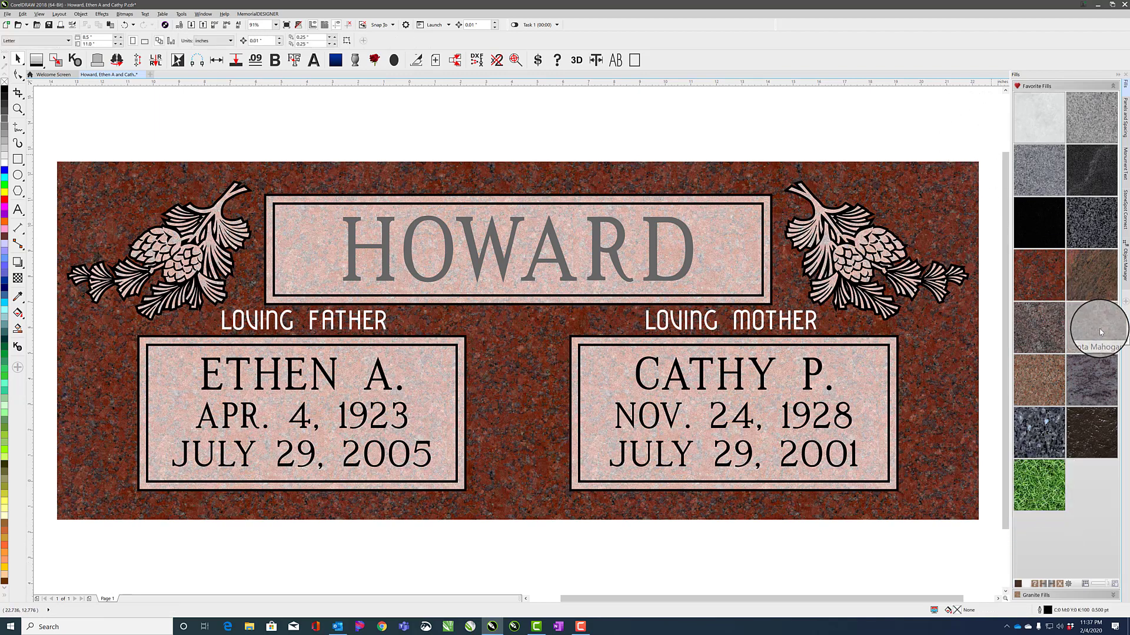
pyautogui.click(1101, 333)
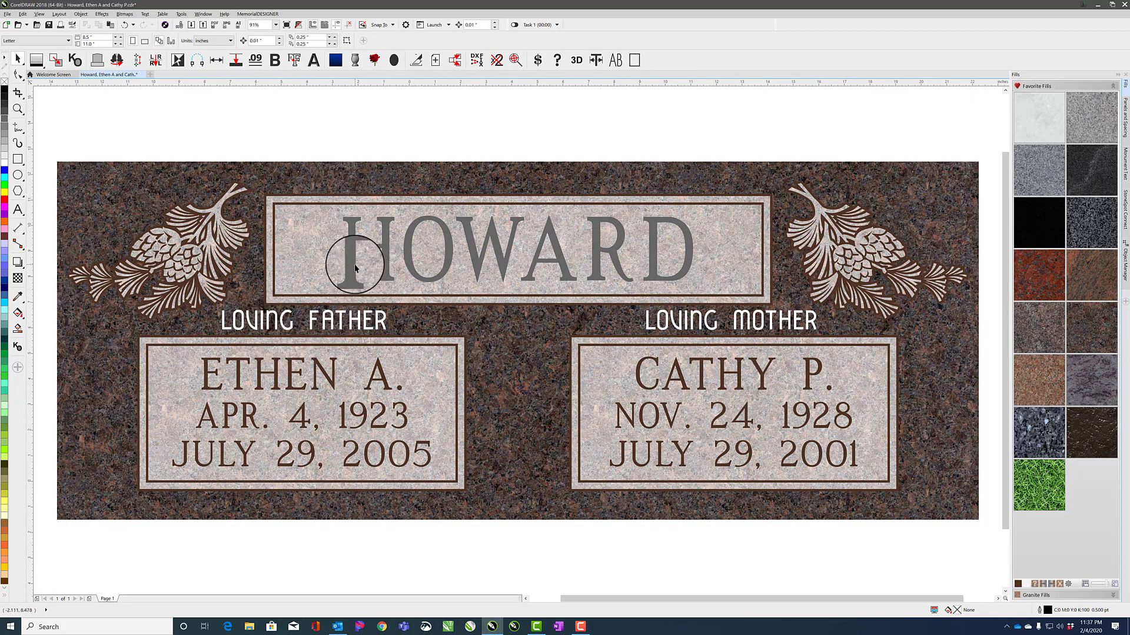
# Fill the large family name with black and convert it to the Dark Brown lettering colour.
pyautogui.click(359, 268)
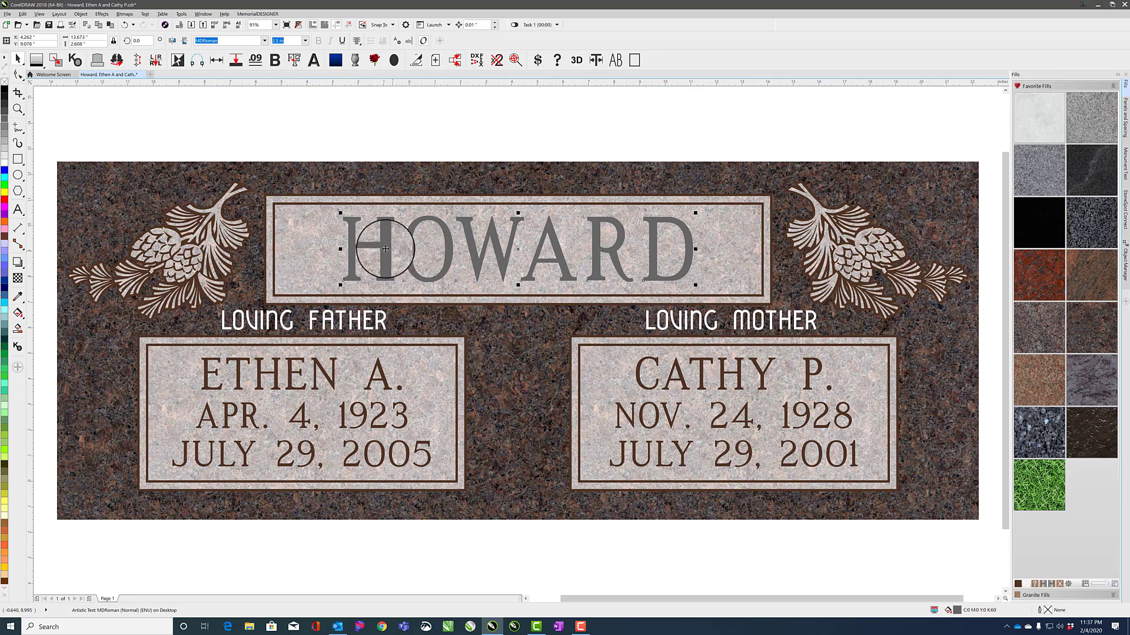
pyautogui.click(4, 91)
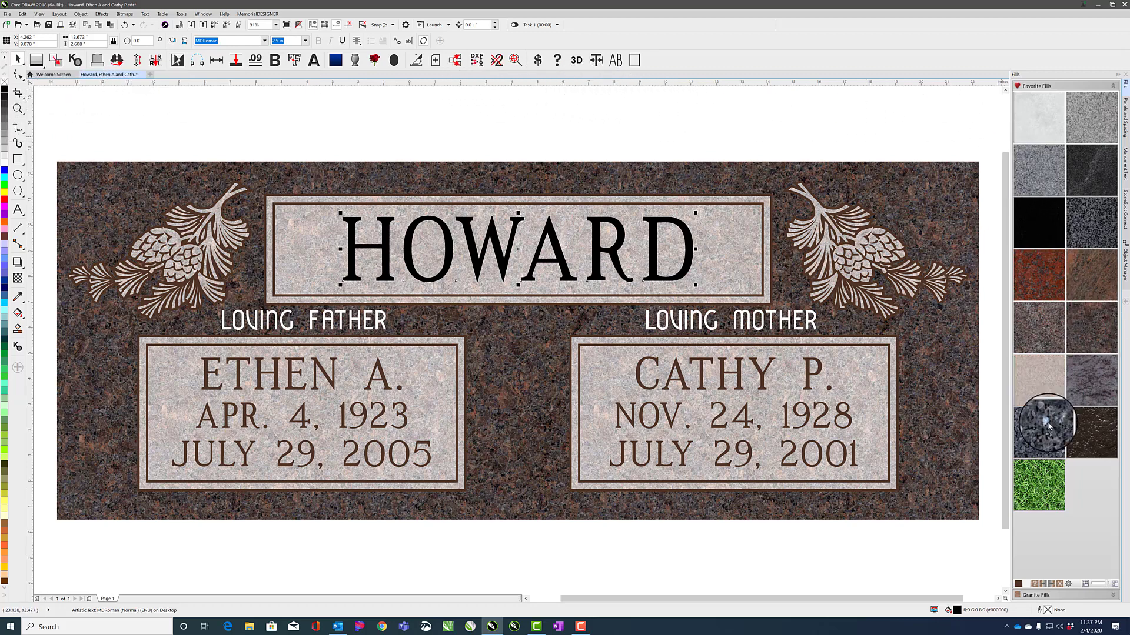
pyautogui.click(1019, 585)
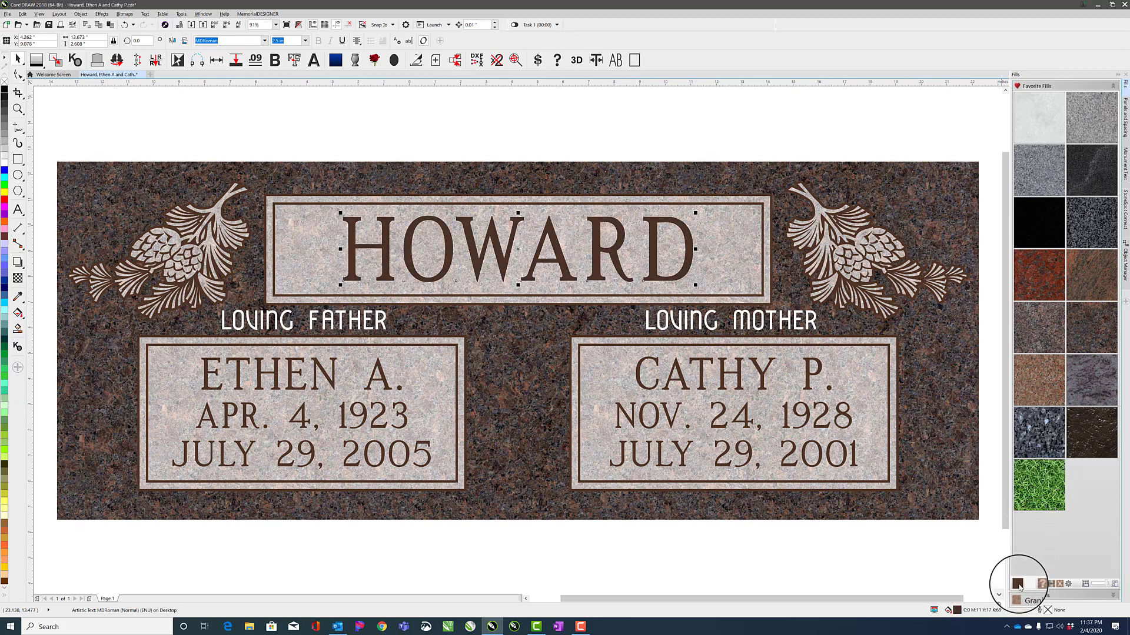
pyautogui.click(920, 566)
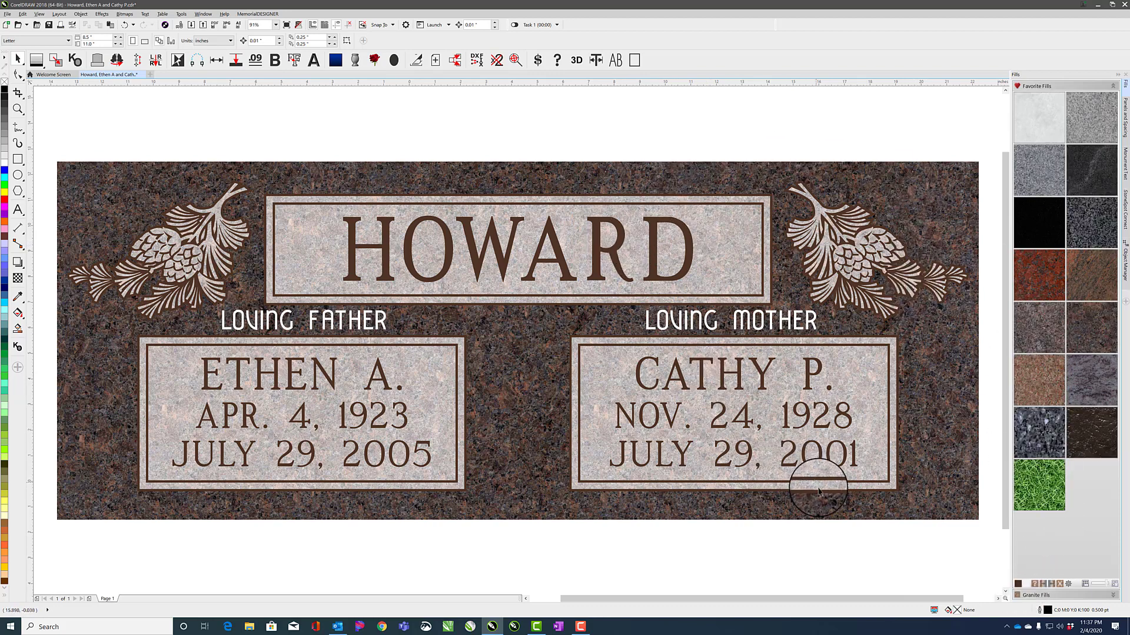
# Set the replacement colour for black lettering to Black and apply it to the whole design.
pyautogui.click(1019, 586)
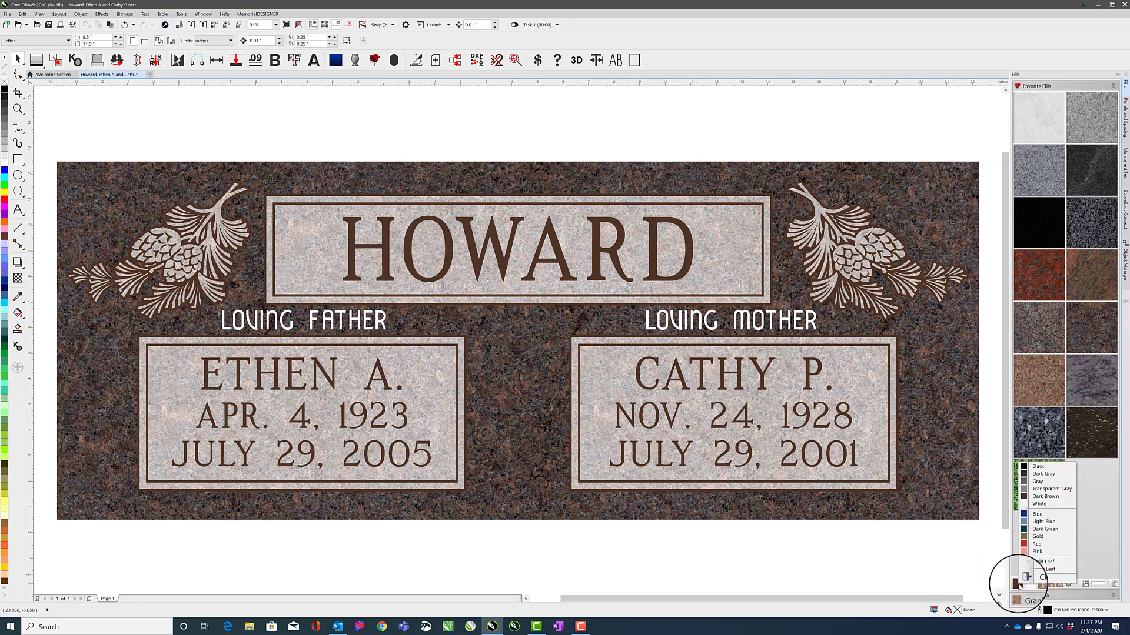
pyautogui.click(1027, 468)
pyautogui.click(1018, 584)
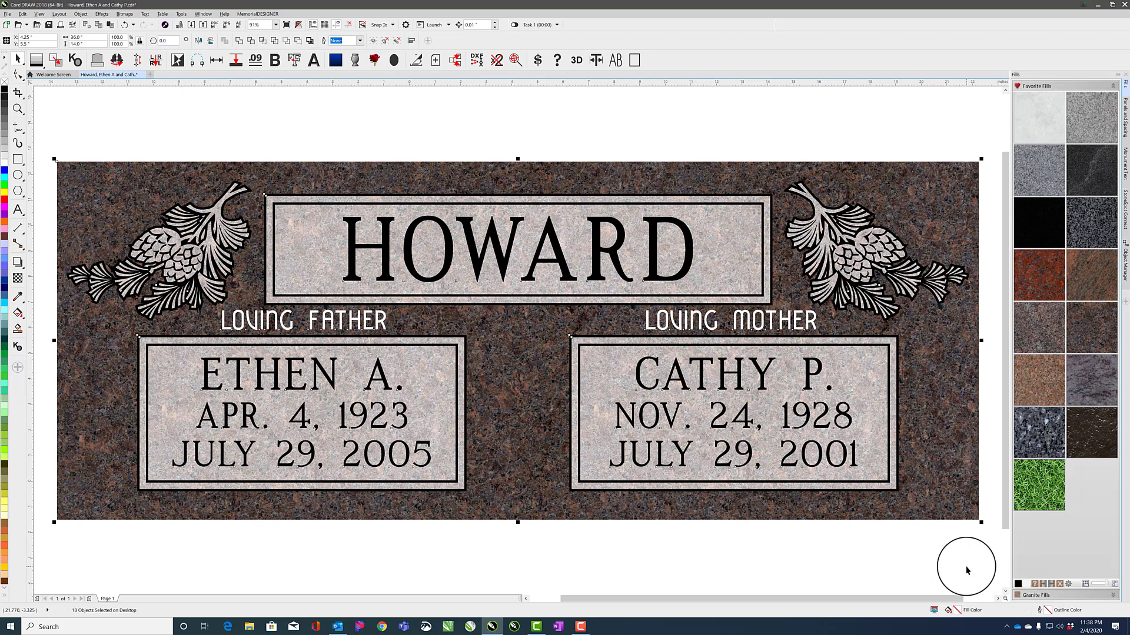
# Change the black lettering, borders and pine cone outlines to the Blue lettering colour.
pyautogui.click(1020, 587)
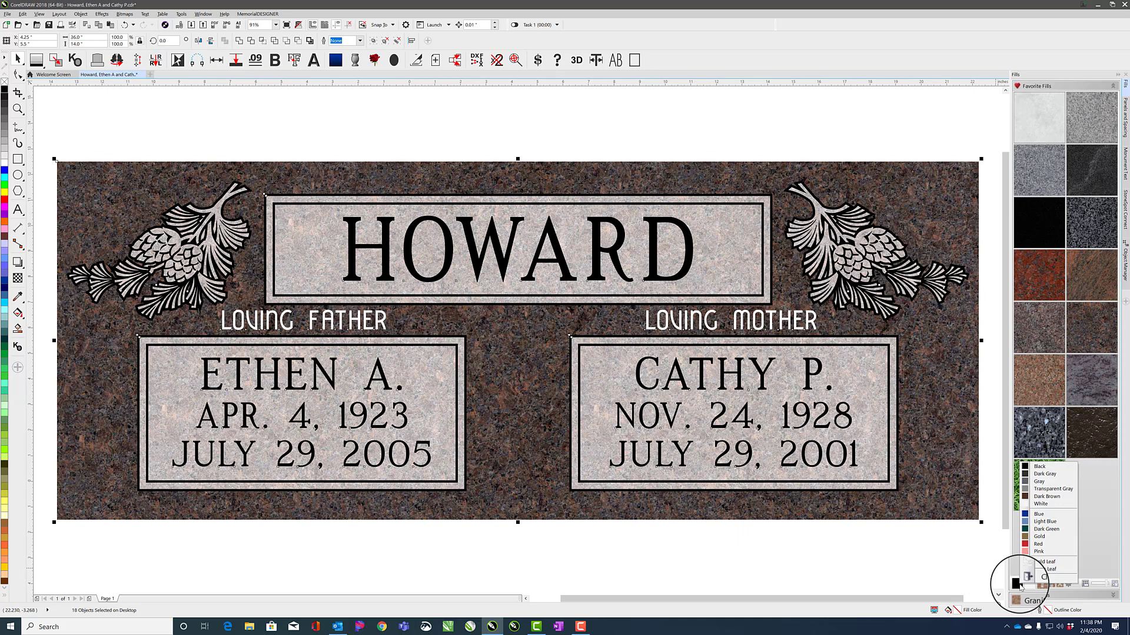
pyautogui.click(1040, 518)
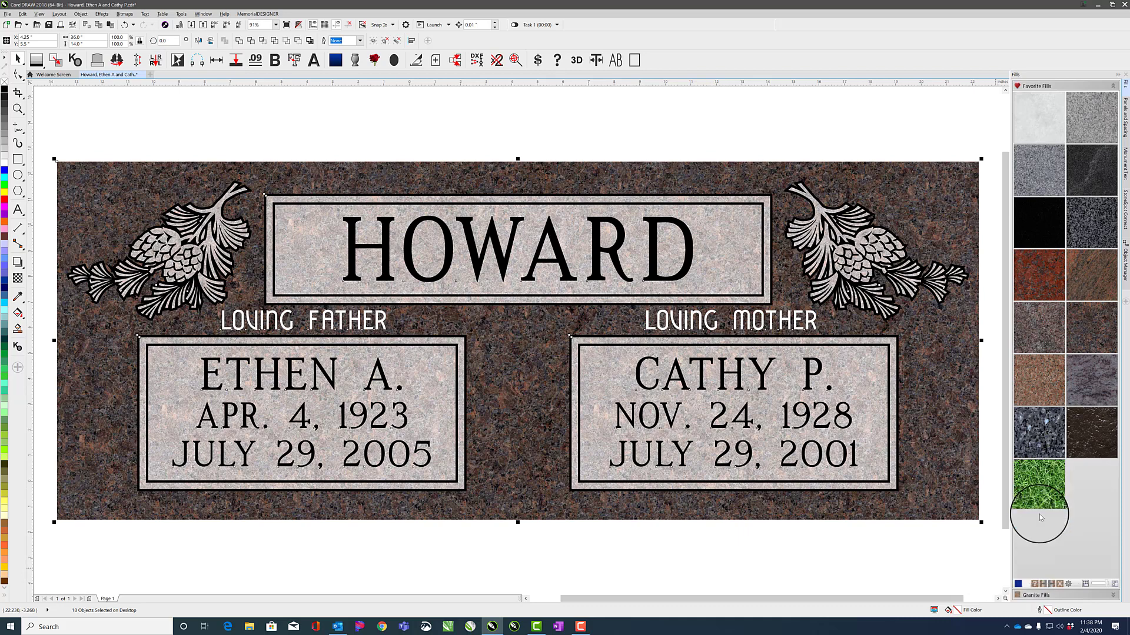
pyautogui.click(1019, 585)
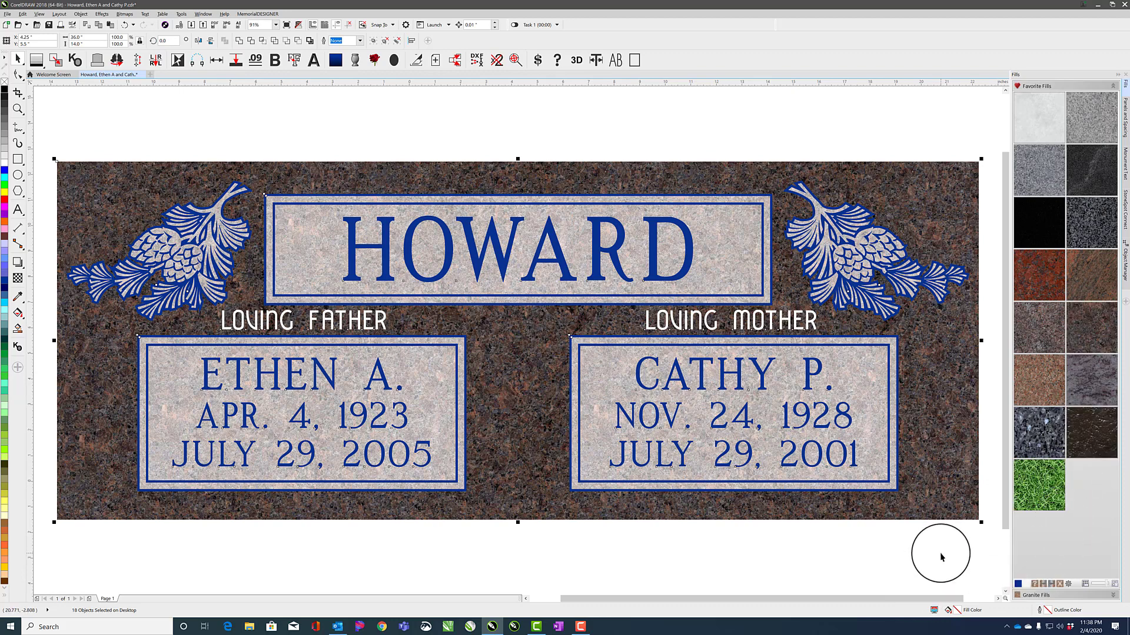
# Change the white Loving Father and Loving Mother epitaphs to the Gold Leaf lettering colour.
pyautogui.click(1026, 584)
pyautogui.click(1044, 561)
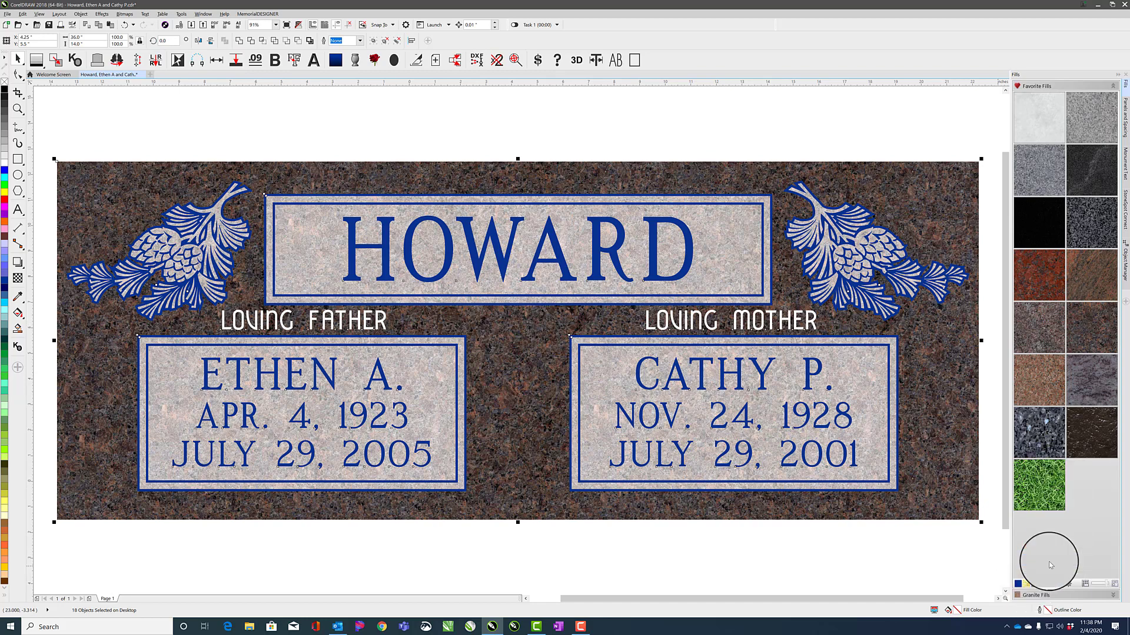
pyautogui.click(1027, 586)
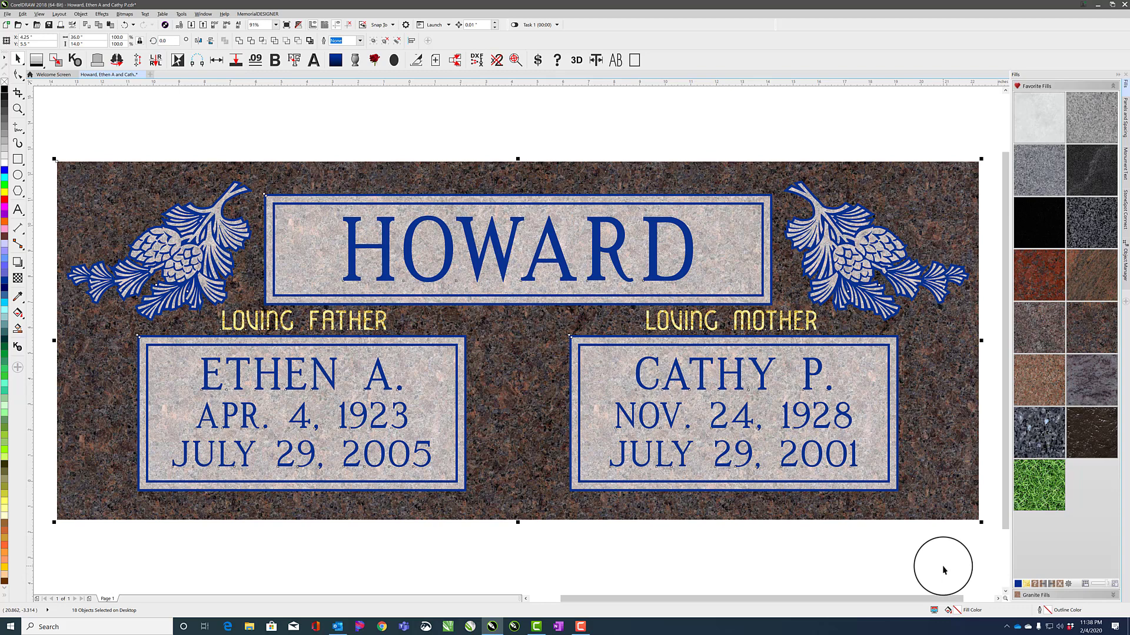
# Set the main lettering colour to Dark Gray and the epitaph lettering colour to White.
pyautogui.click(1019, 585)
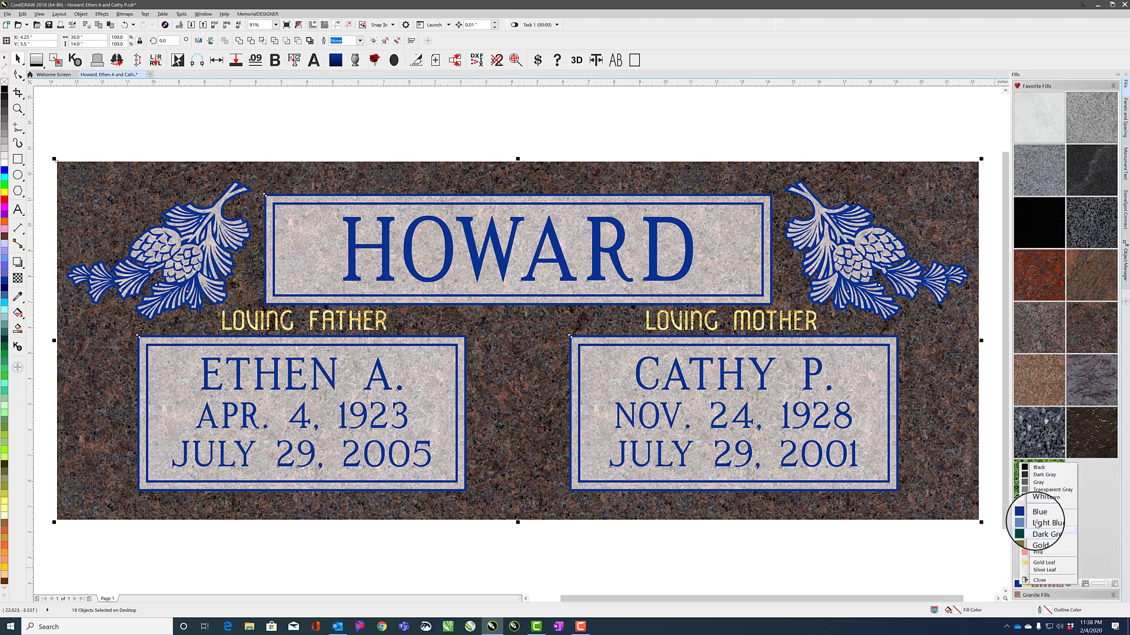
pyautogui.click(1039, 476)
pyautogui.click(1032, 584)
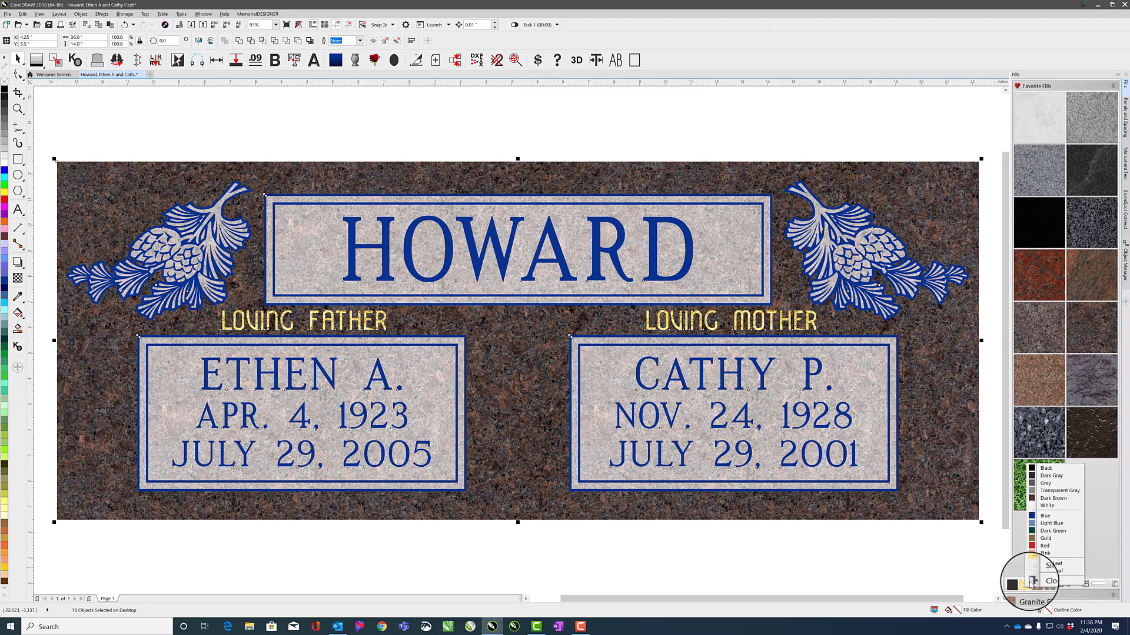
# Preview the whole design in Blue Pearl granite, and restore the plain fills.
pyautogui.click(1045, 437)
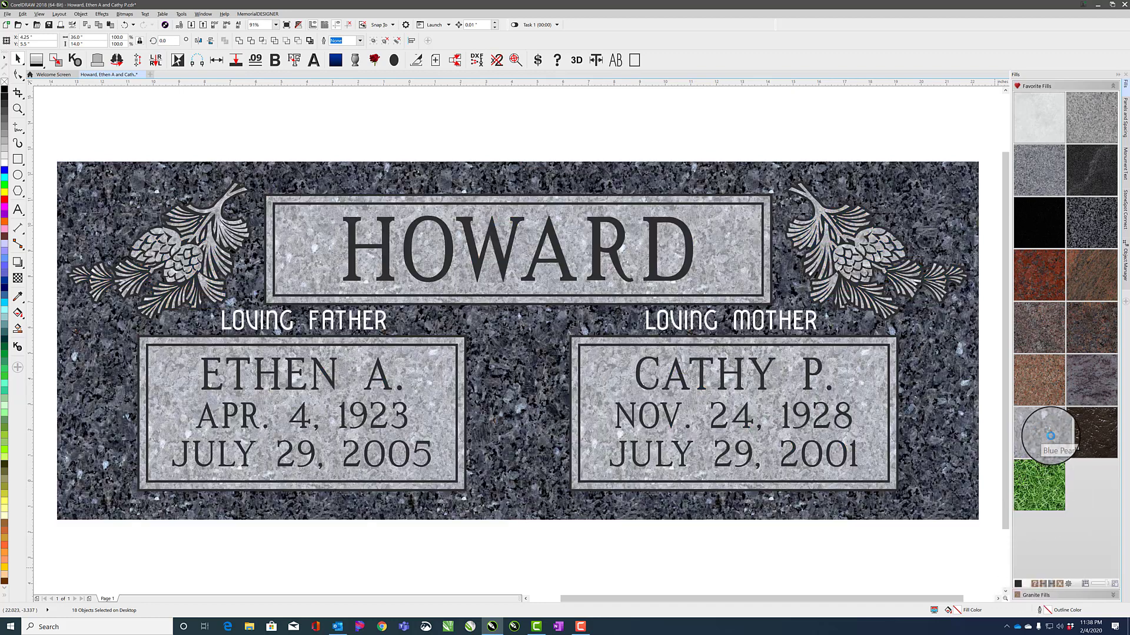
pyautogui.click(651, 569)
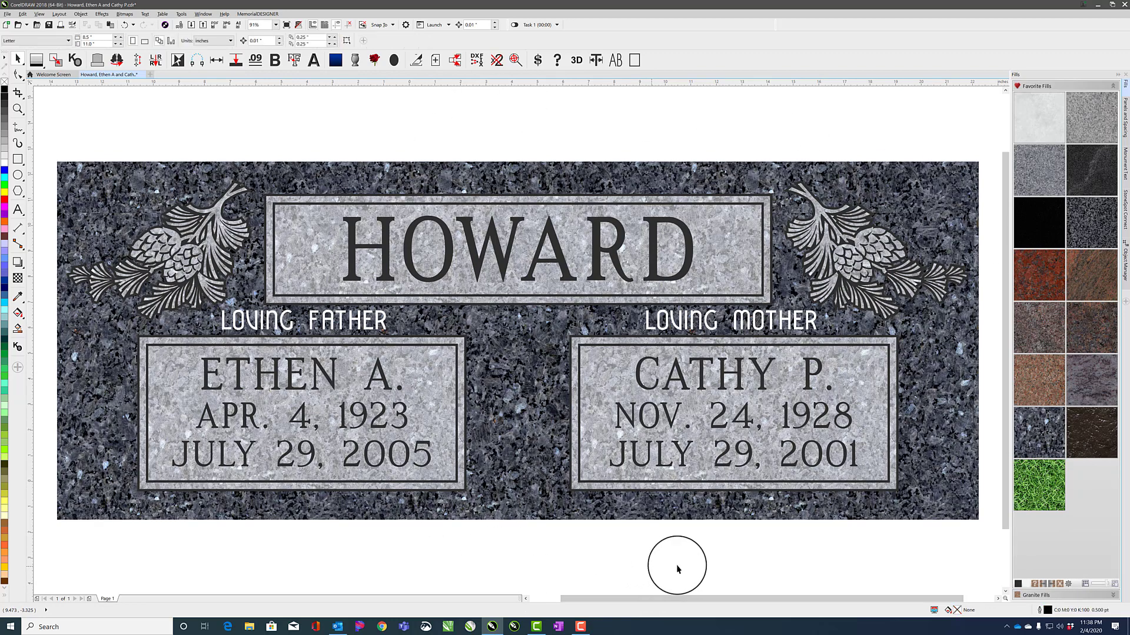
pyautogui.click(1045, 585)
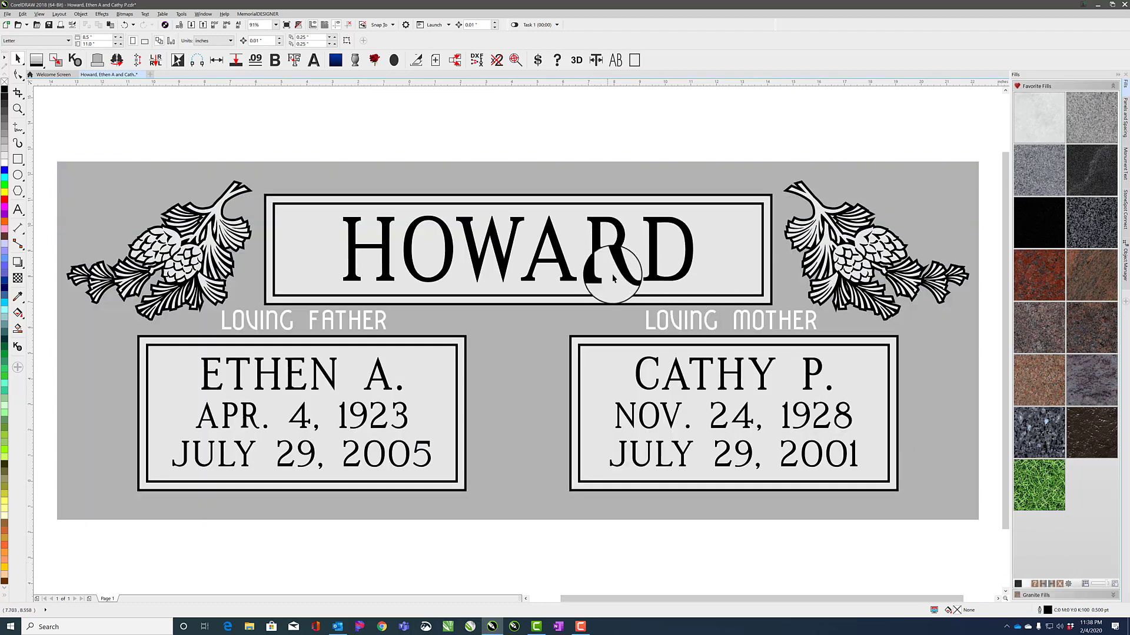